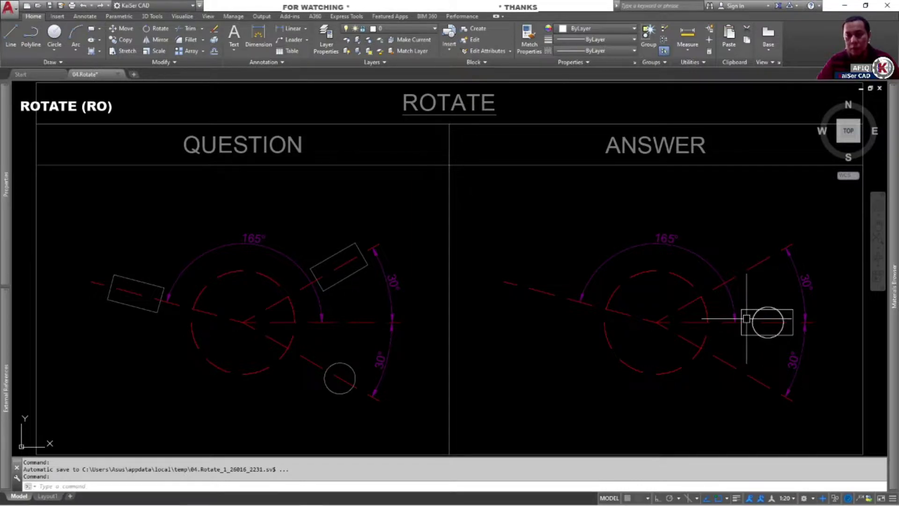
- Begin rotating the answer rectangle about its left midpoint, then cancel the rotation
text(ro)
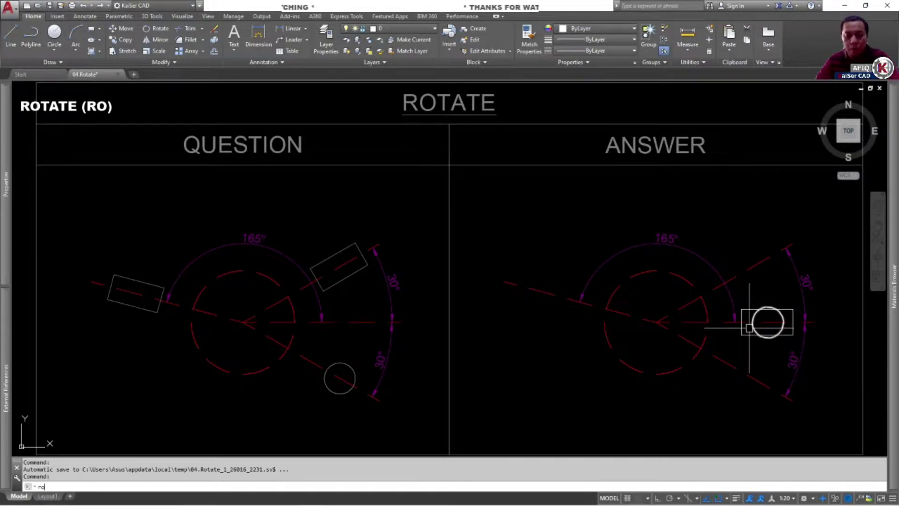
key(Return)
scroll(749, 327, up, 2)
click(735, 336)
key(Return)
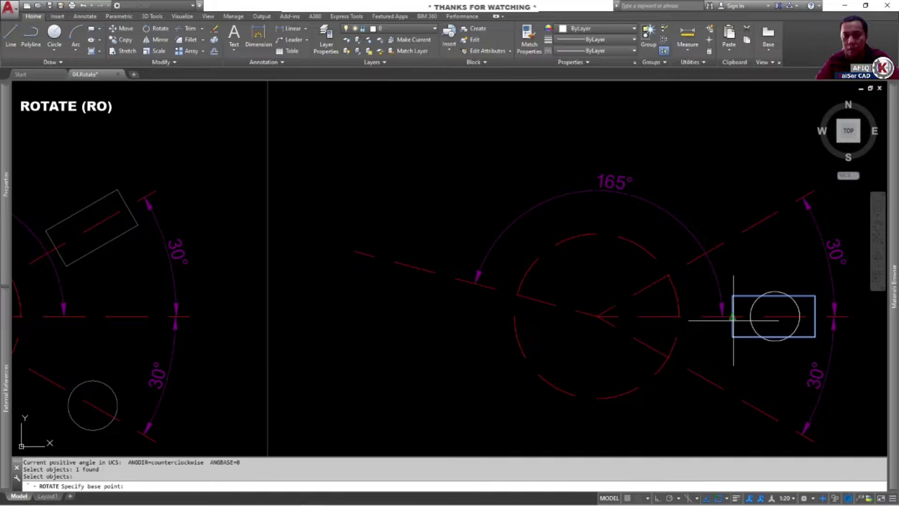
click(733, 320)
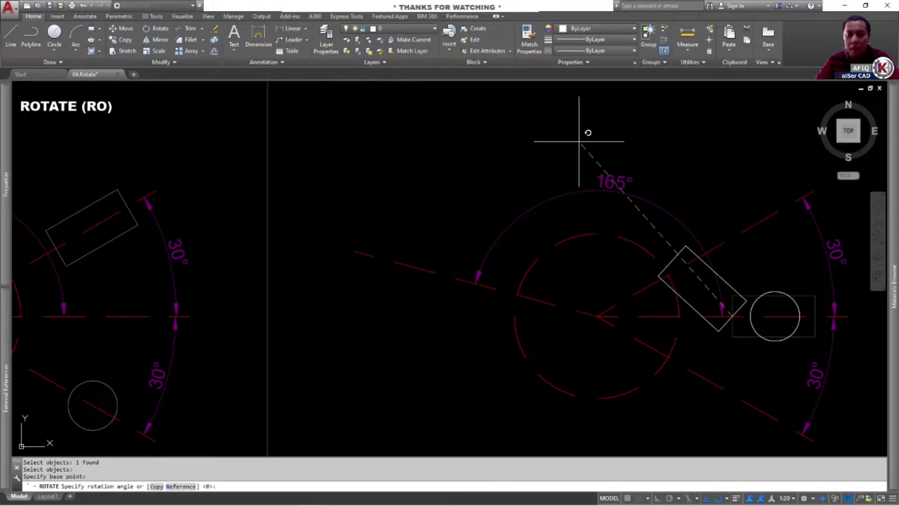
key(F8)
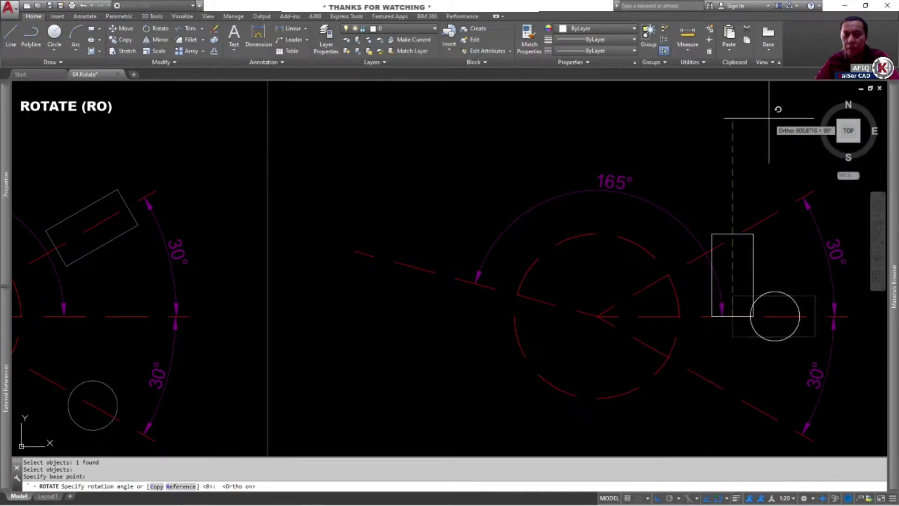
key(F8)
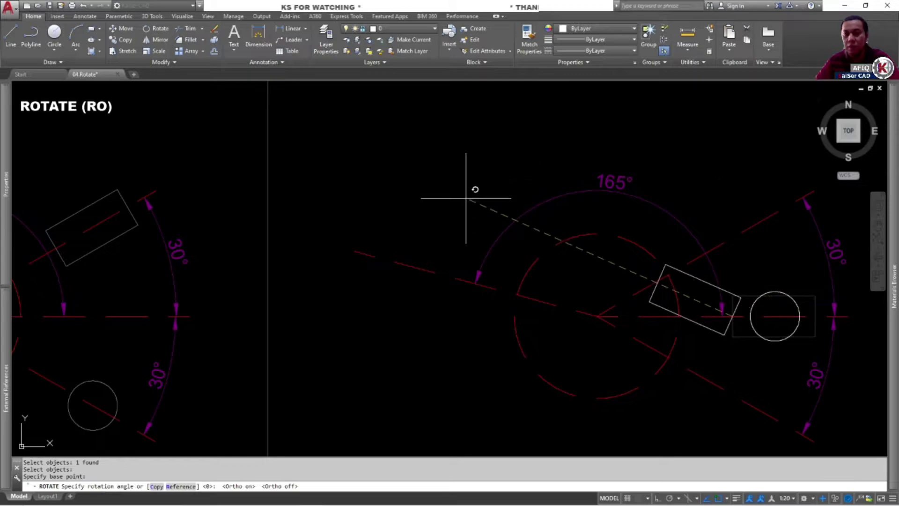
key(Escape)
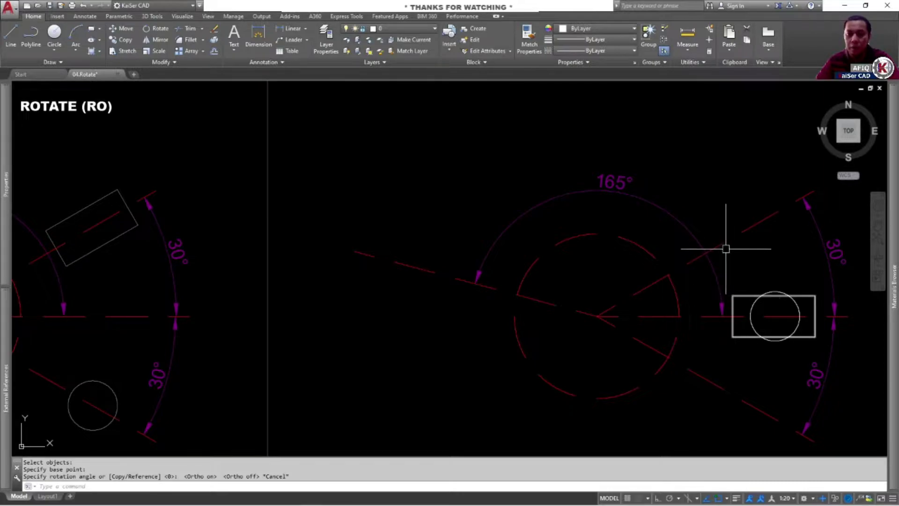
key(Escape)
key(Escape)
text(R)
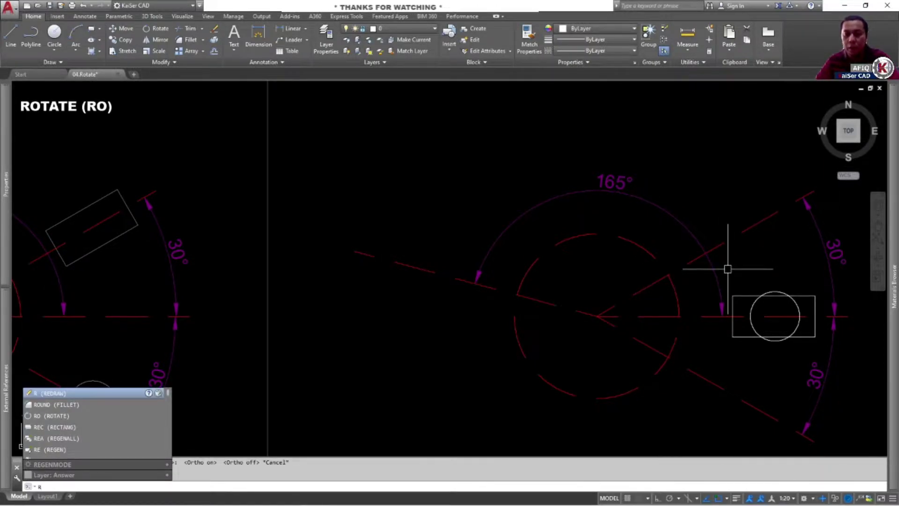
- Rotate the answer rectangle by 30° with its pivot at the dashed circle's centre
text(o)
key(Return)
click(742, 295)
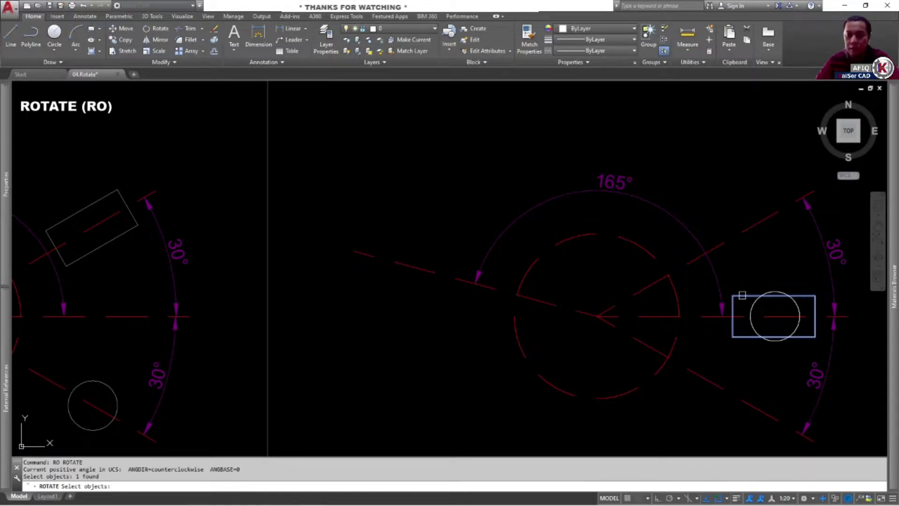
key(Return)
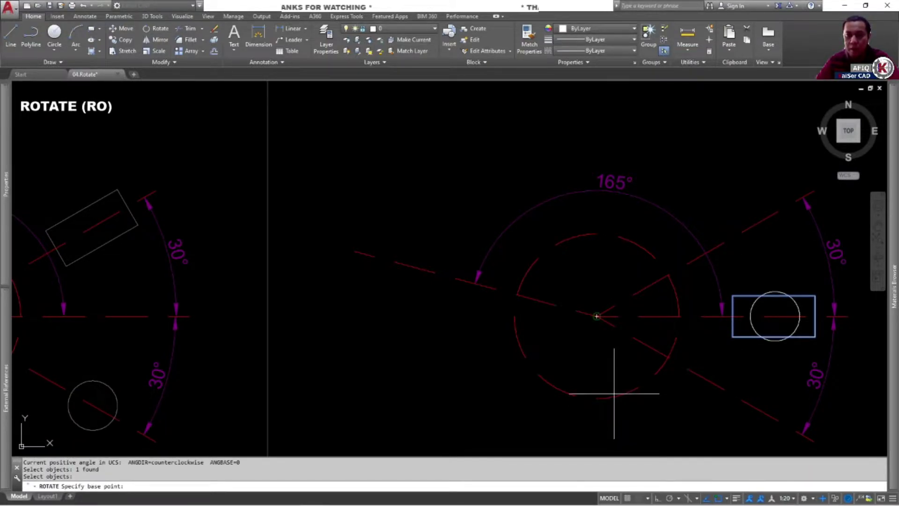
click(613, 395)
text(30)
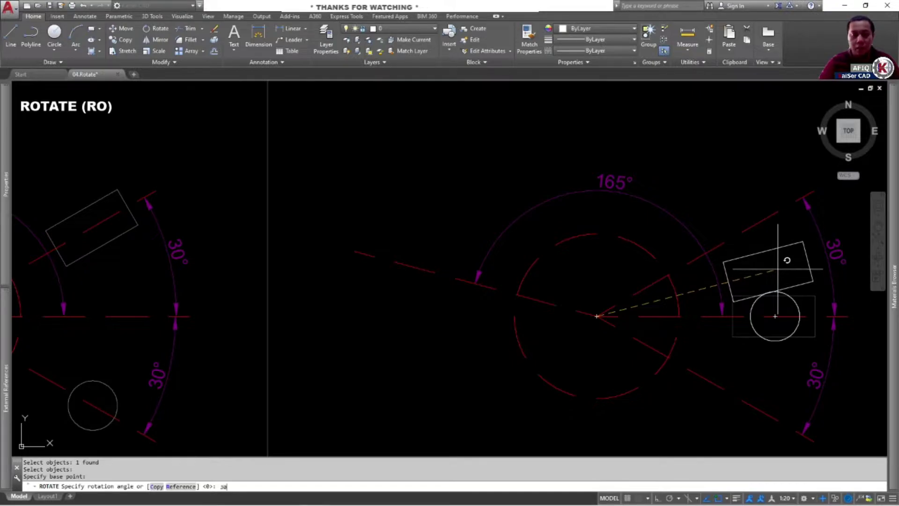
key(Return)
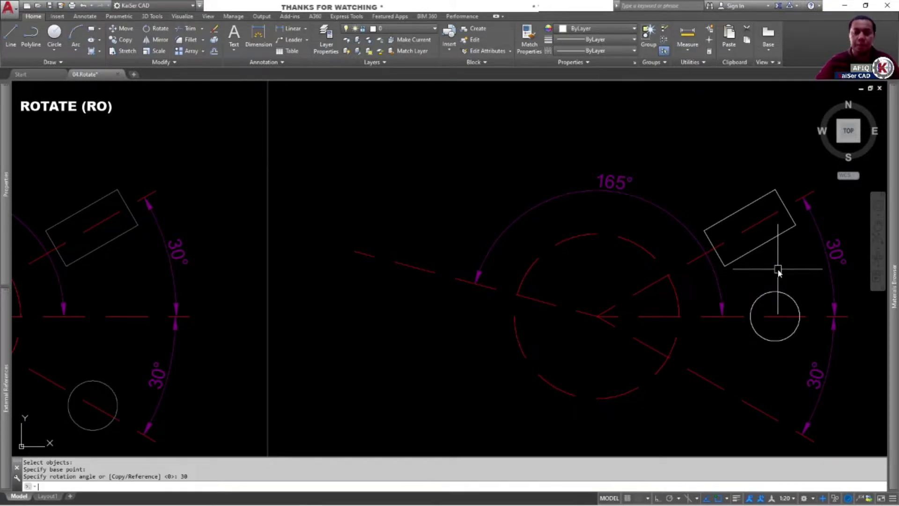
scroll(736, 280, down, 2)
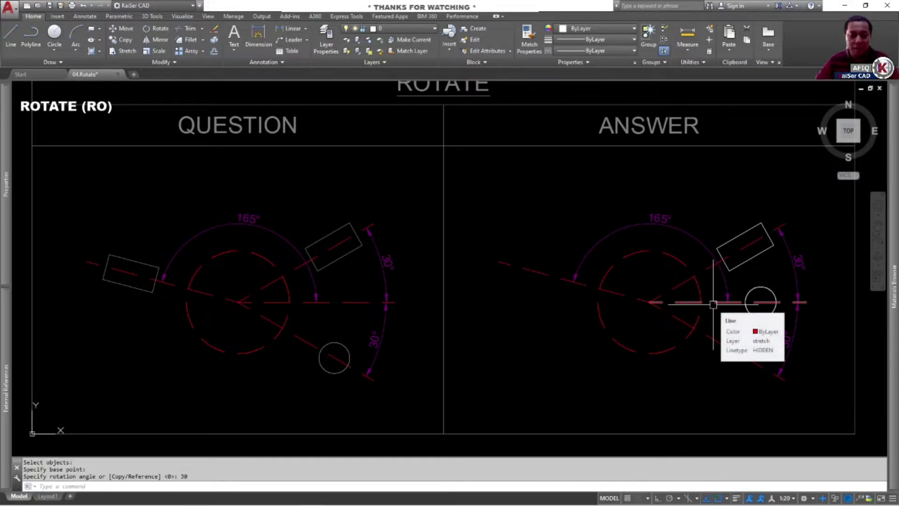
text(ro)
key(Return)
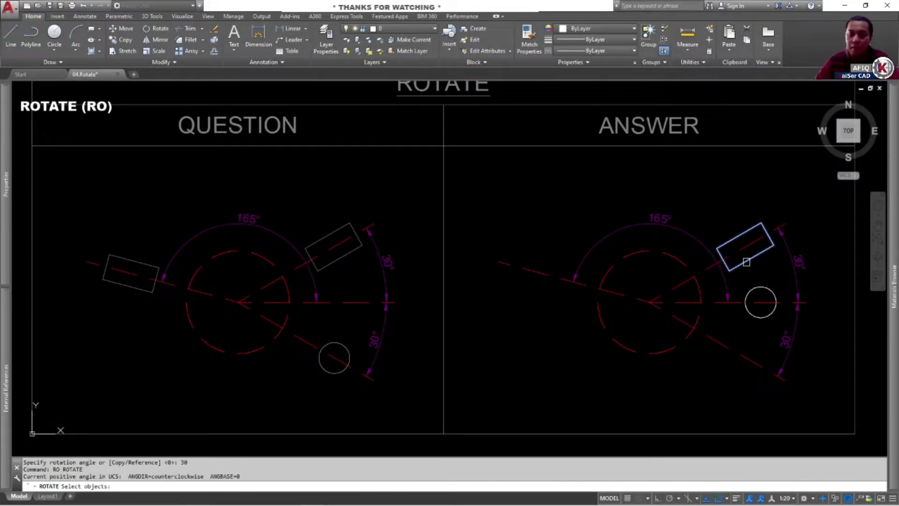
click(746, 262)
key(Return)
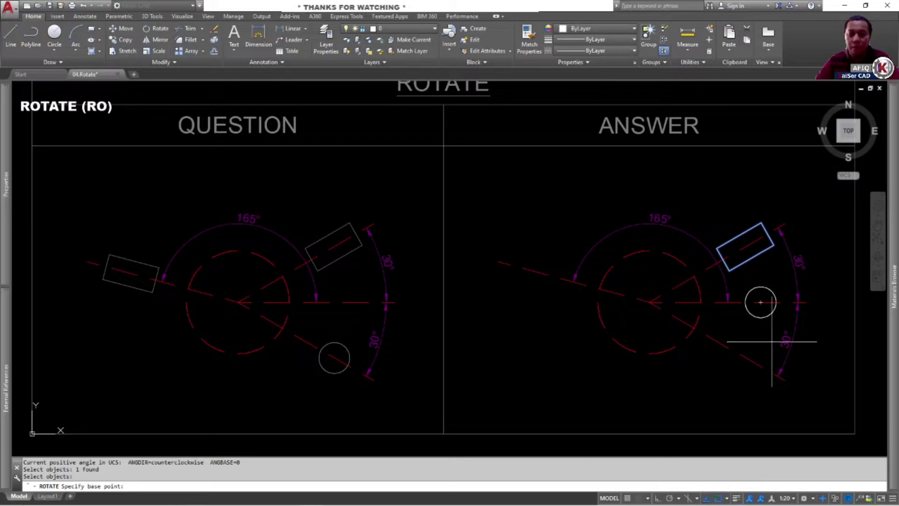
click(649, 302)
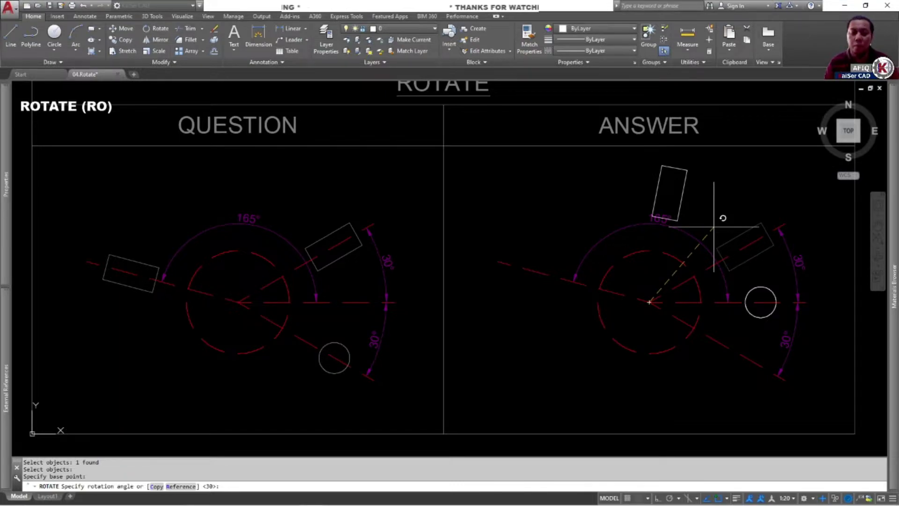
text(c)
key(Return)
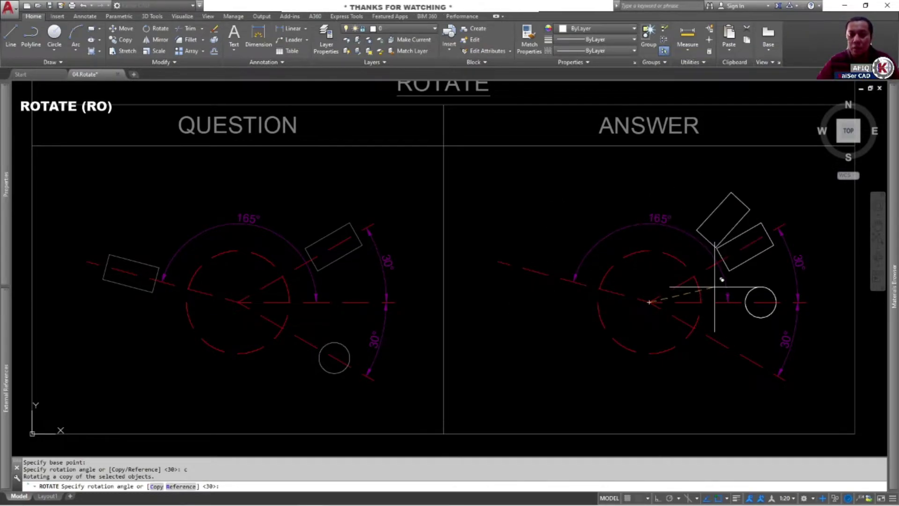
scroll(741, 312, up, 2)
text(135)
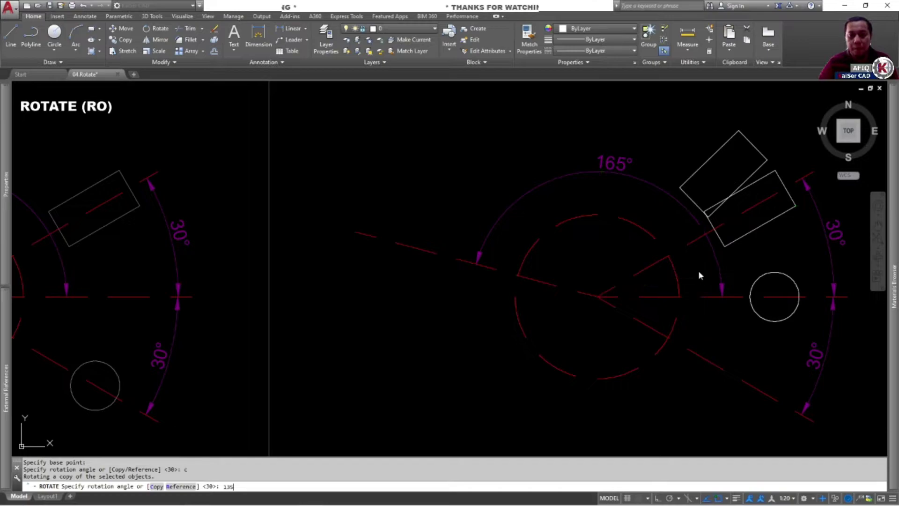
key(Return)
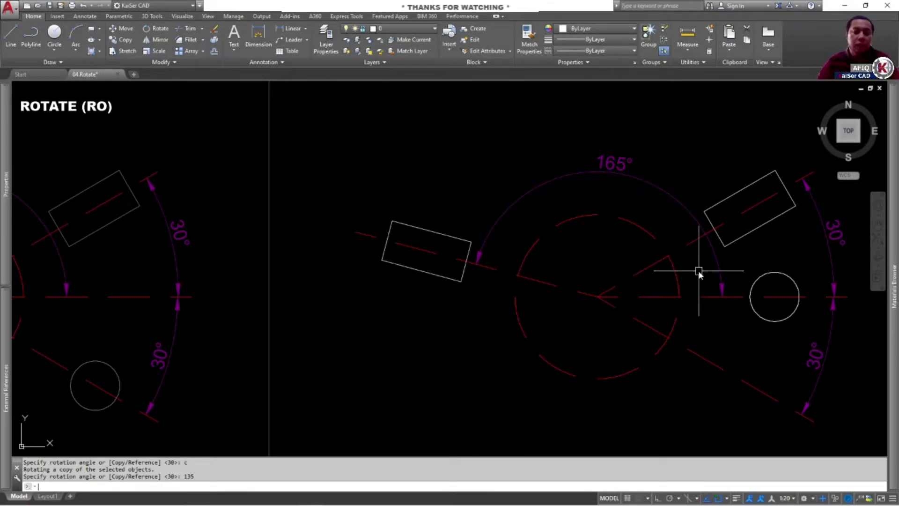
key(ctrl+z)
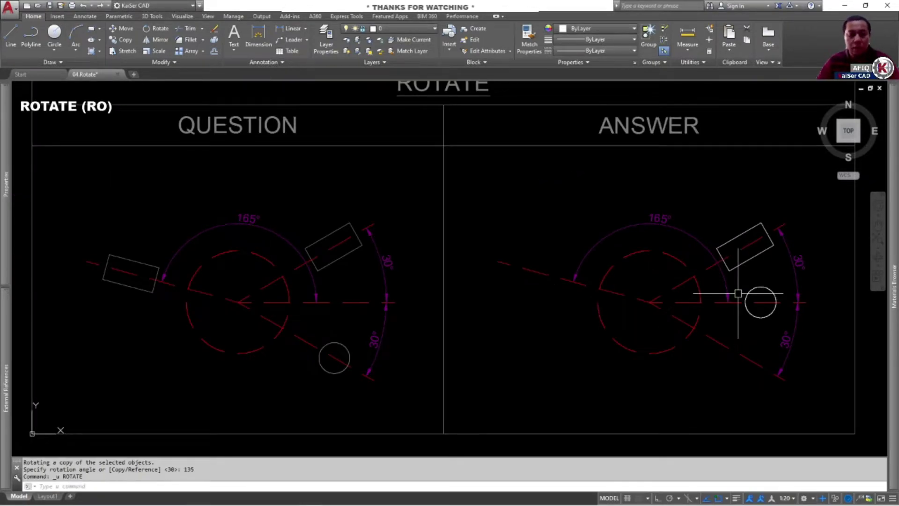
- Start rotating the 30° rectangle about the circle centre in the ANSWER figure
scroll(733, 279, up, 2)
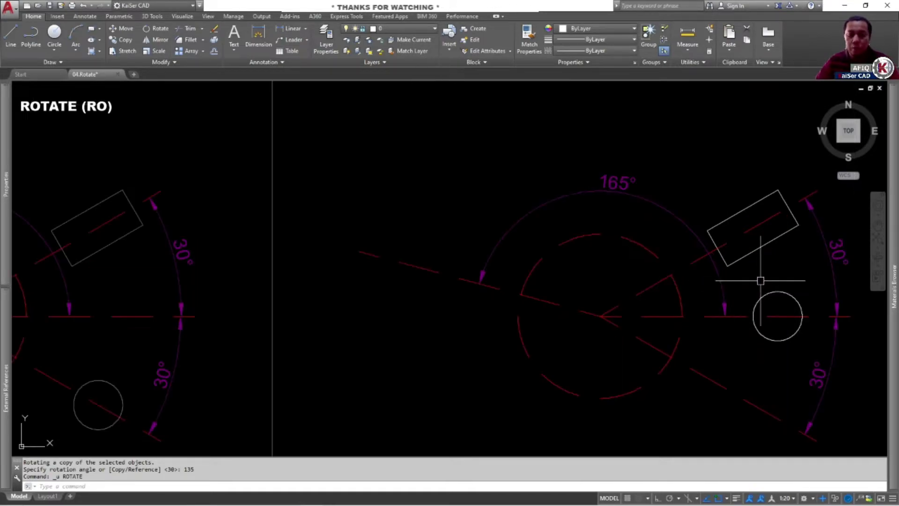
middle_drag(760, 281, 695, 305)
text(ro)
key(Return)
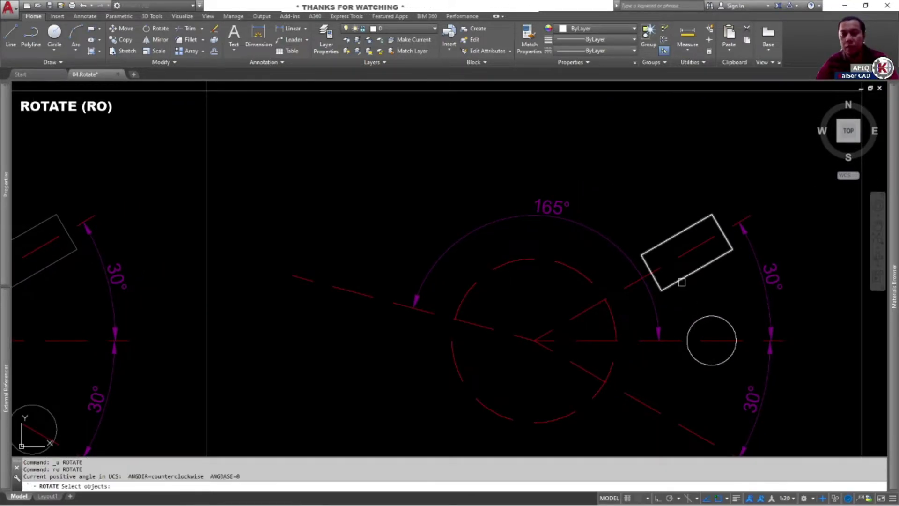
click(681, 282)
key(Return)
click(534, 340)
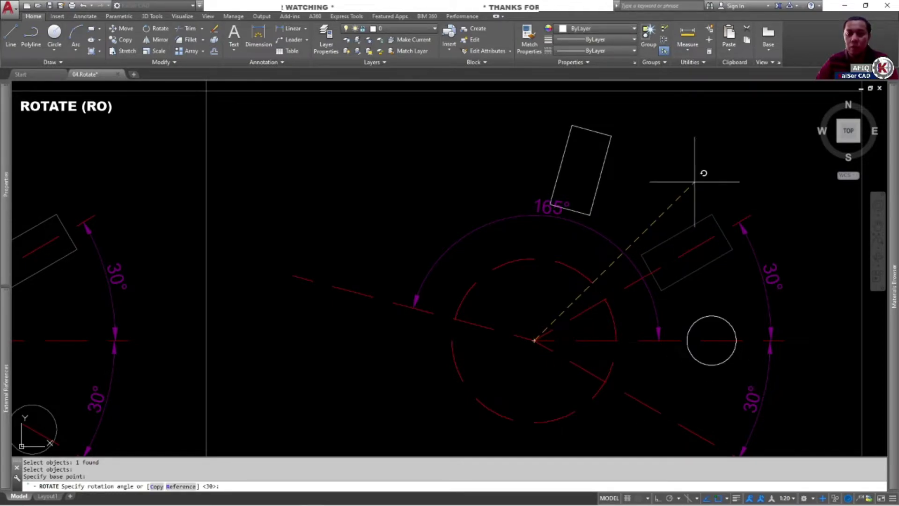
- Rotate a copy using reference angle 30 and new angle 165
text(c)
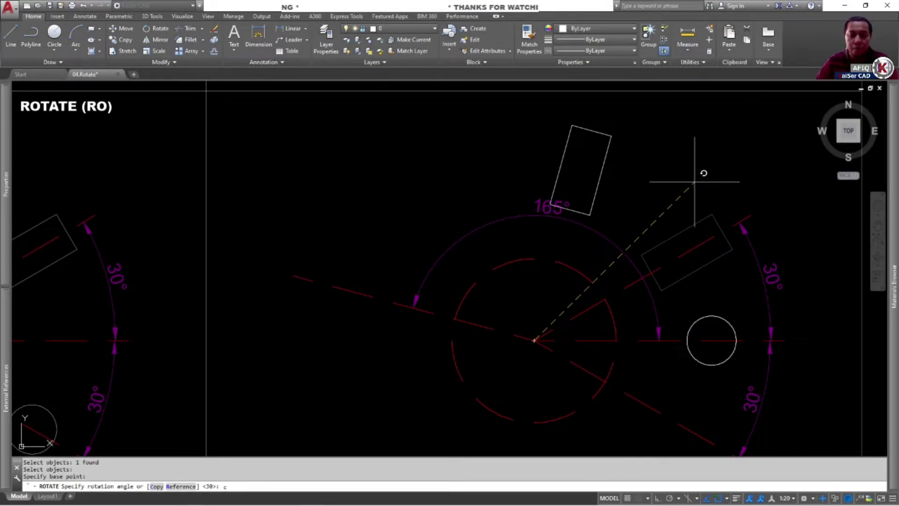
key(Return)
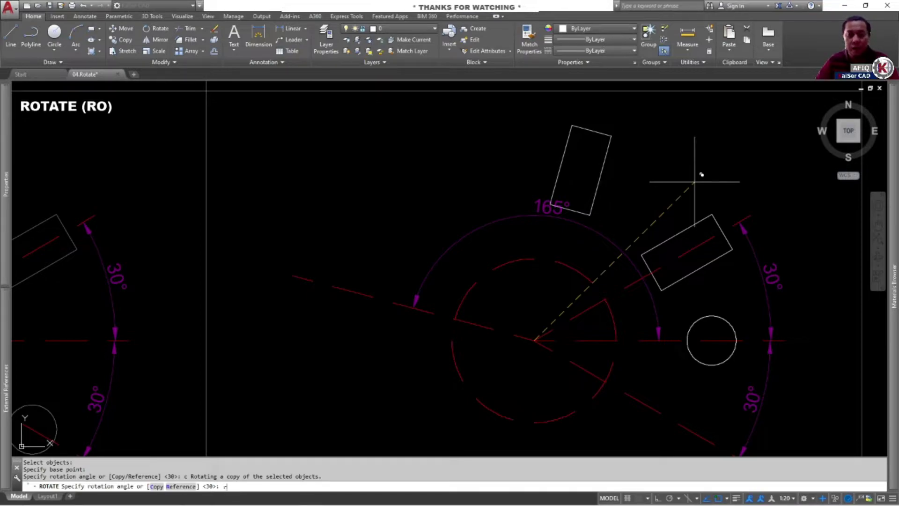
text(r)
key(Return)
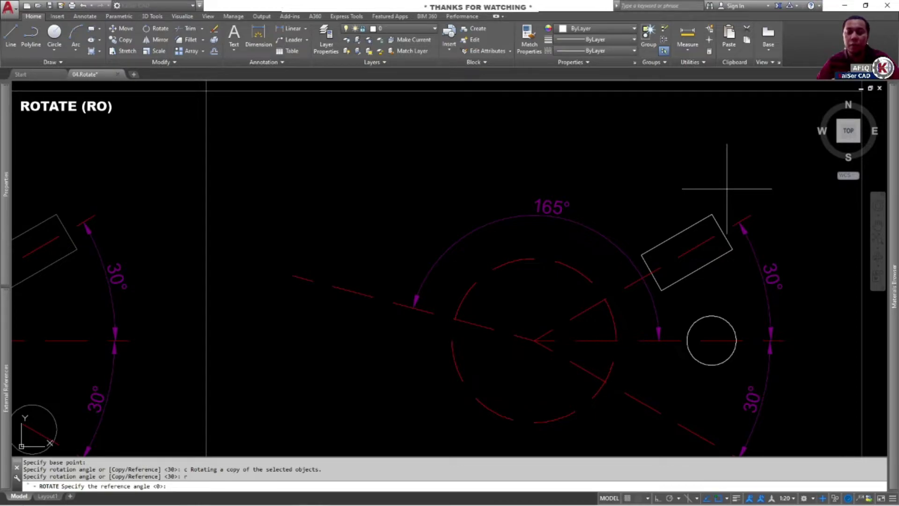
key(Return)
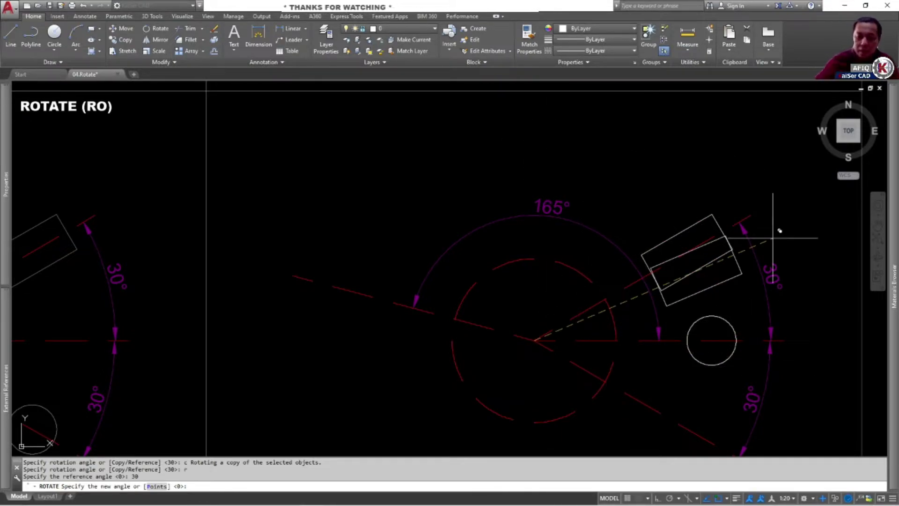
text(165)
key(Return)
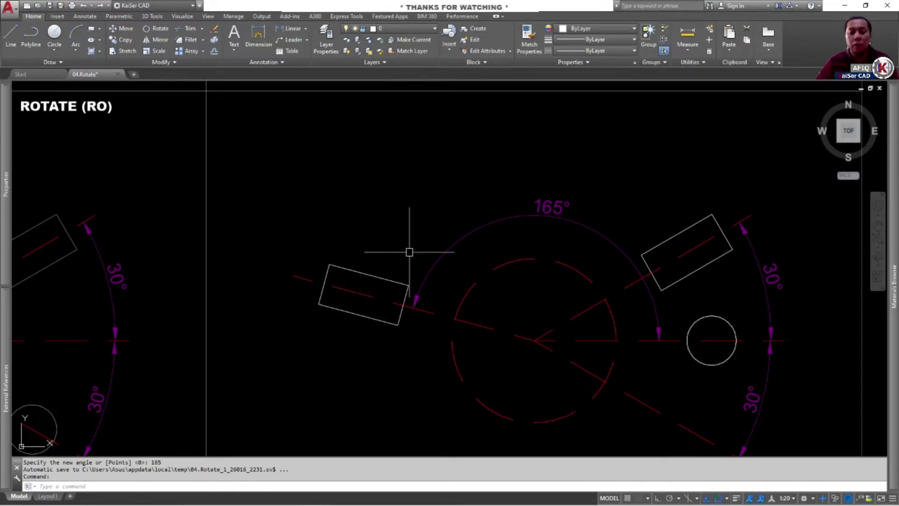
middle_drag(576, 277, 519, 177)
scroll(638, 265, down, 2)
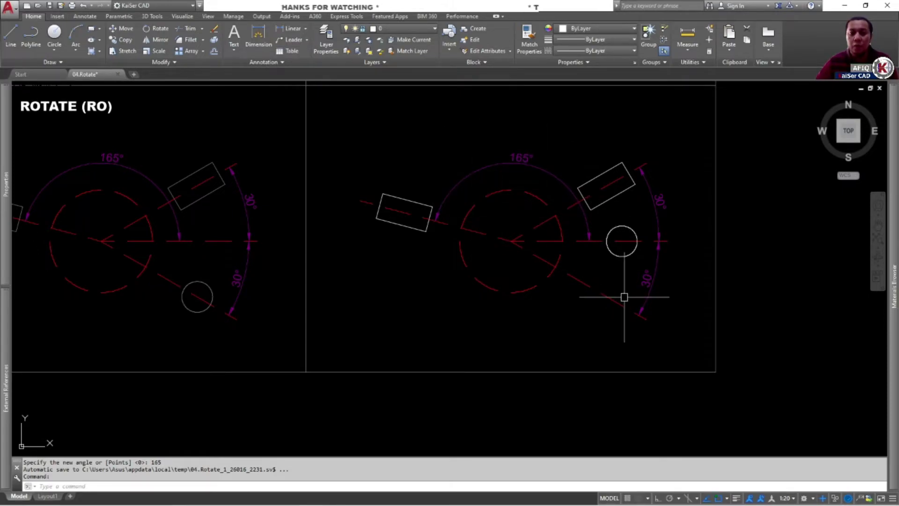
- Rotate the small circle about the dashed circle's centre, then undo that rotation
text(ro)
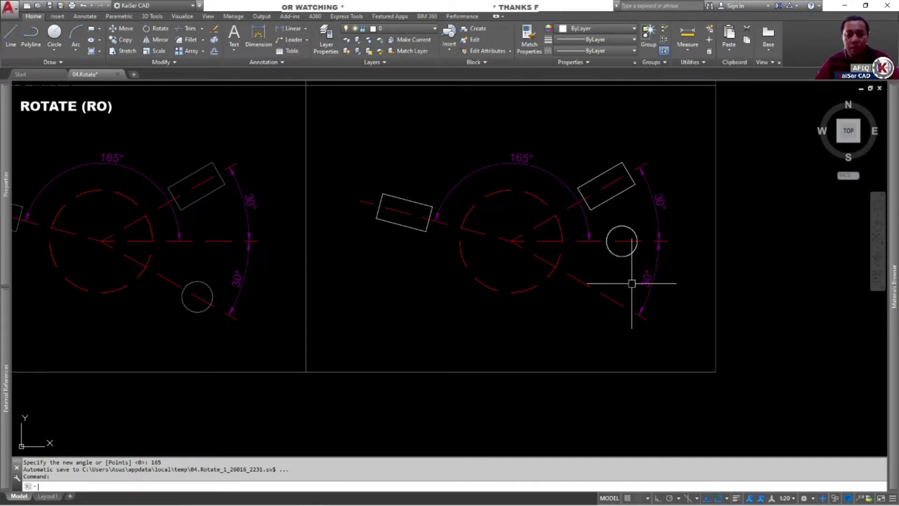
key(Return)
click(622, 252)
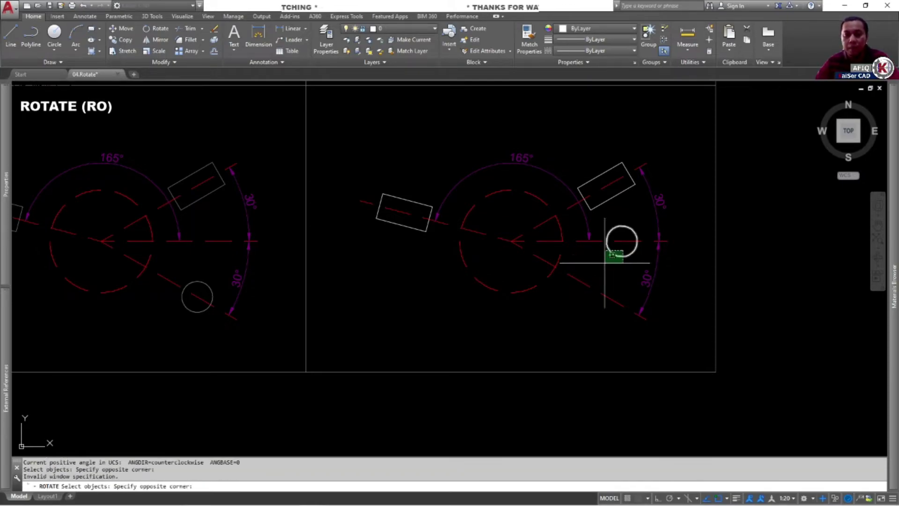
click(538, 281)
key(Return)
click(510, 241)
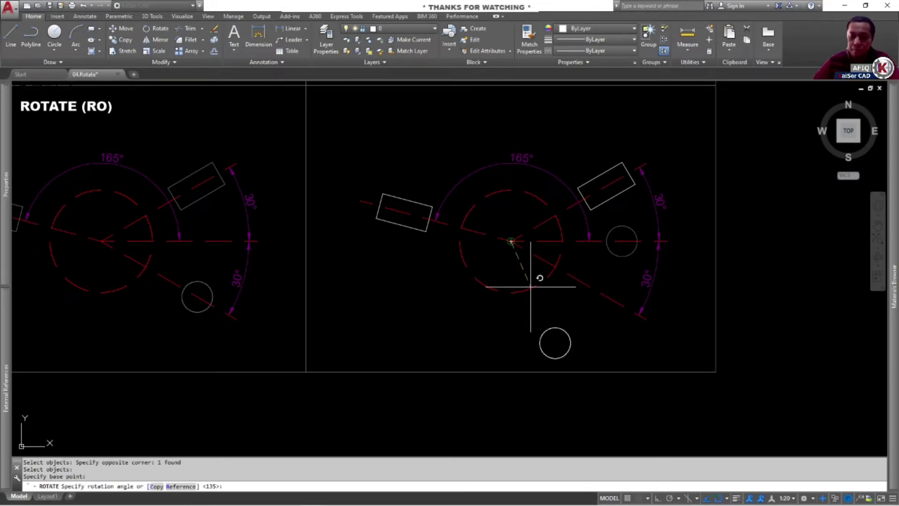
text(330)
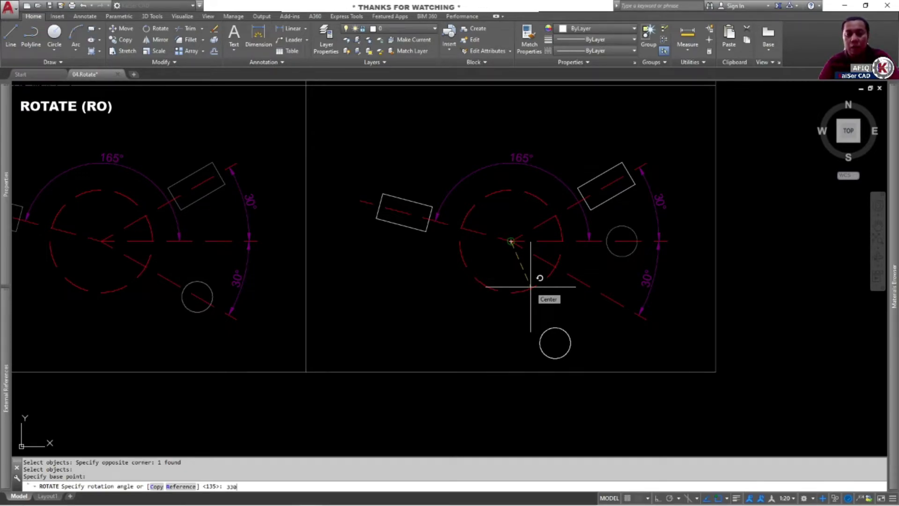
key(Return)
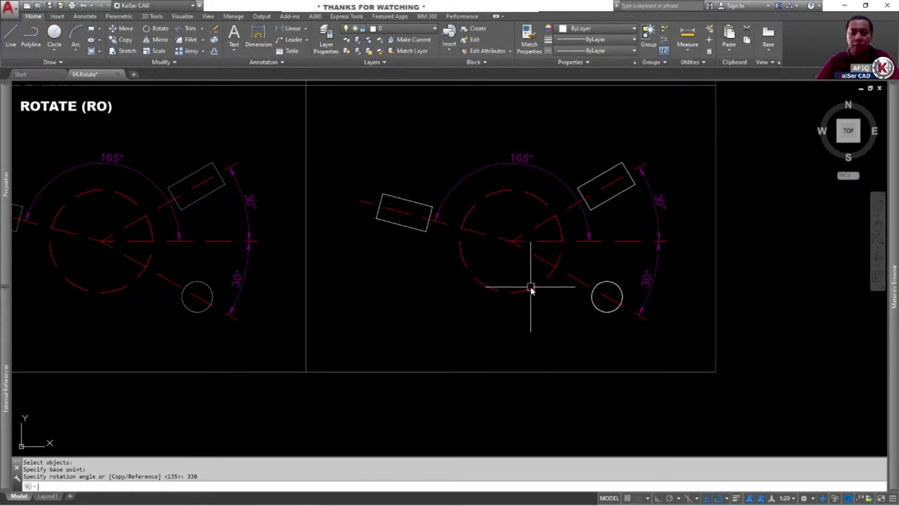
key(ctrl+z)
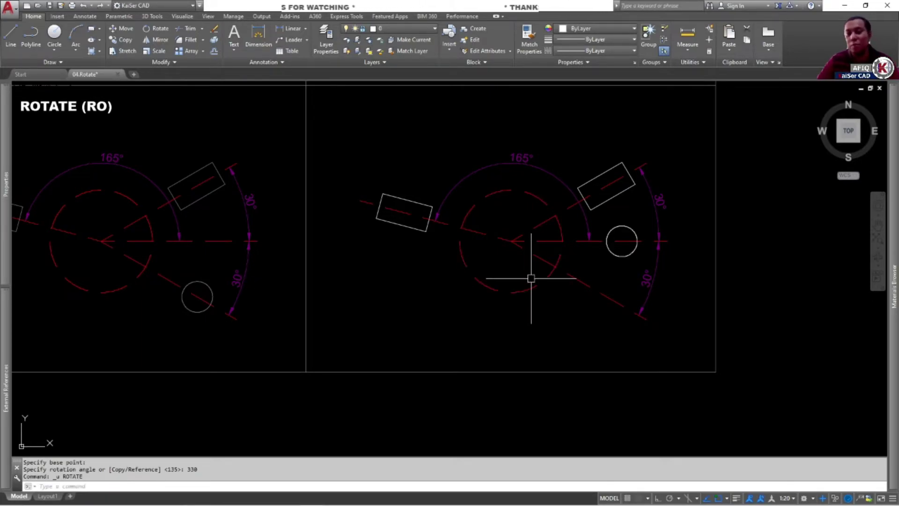
- Rotate the small circle -30° about the dashed circle's centre and zoom to the whole sheet
text(ro)
key(Return)
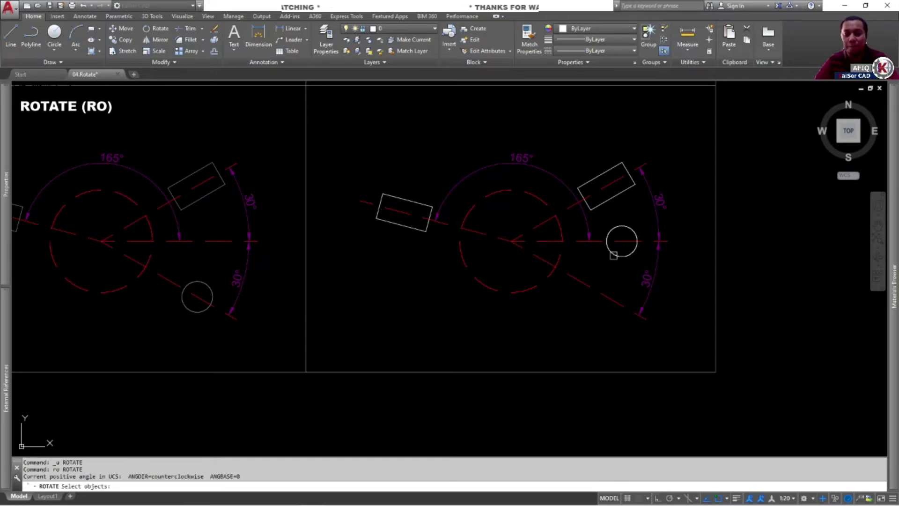
click(611, 251)
key(Return)
click(546, 274)
text(-30)
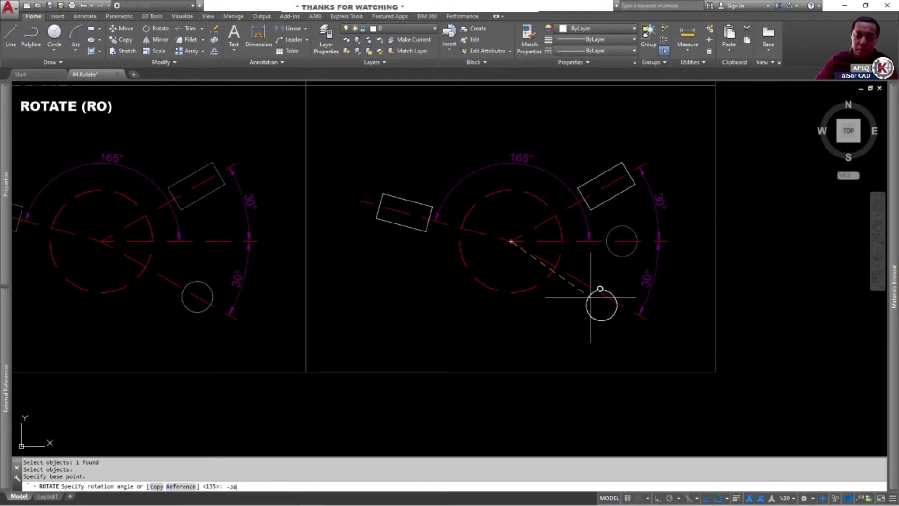
key(Return)
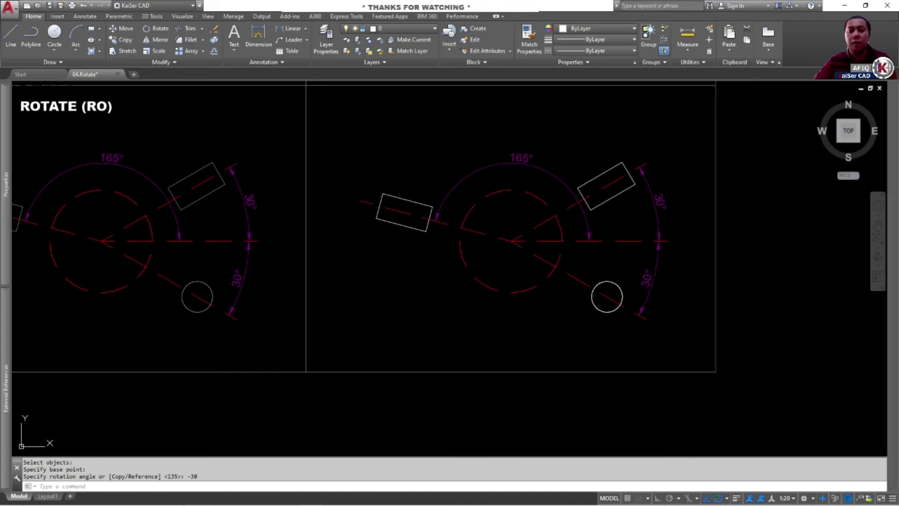
middle_click(513, 294)
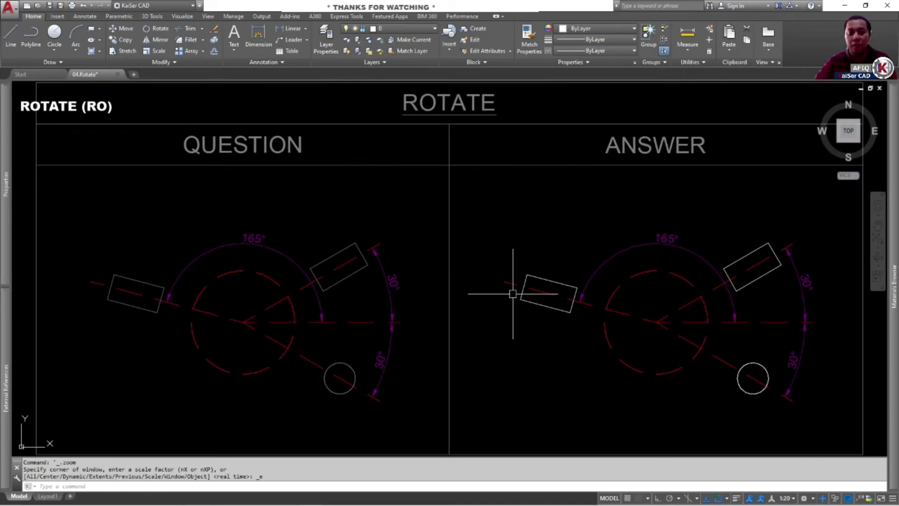